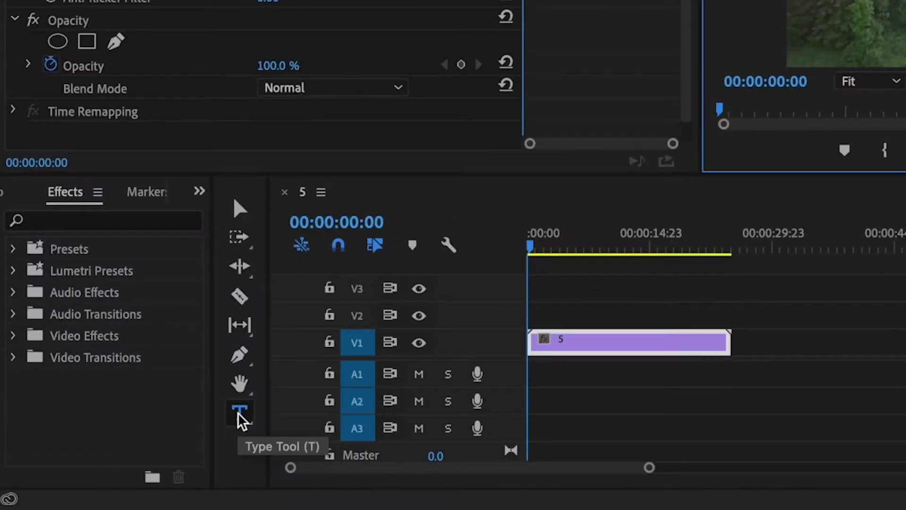
Start a new TYLER WHITE text title in the Program monitor over the forest footage.
left_click(239, 416)
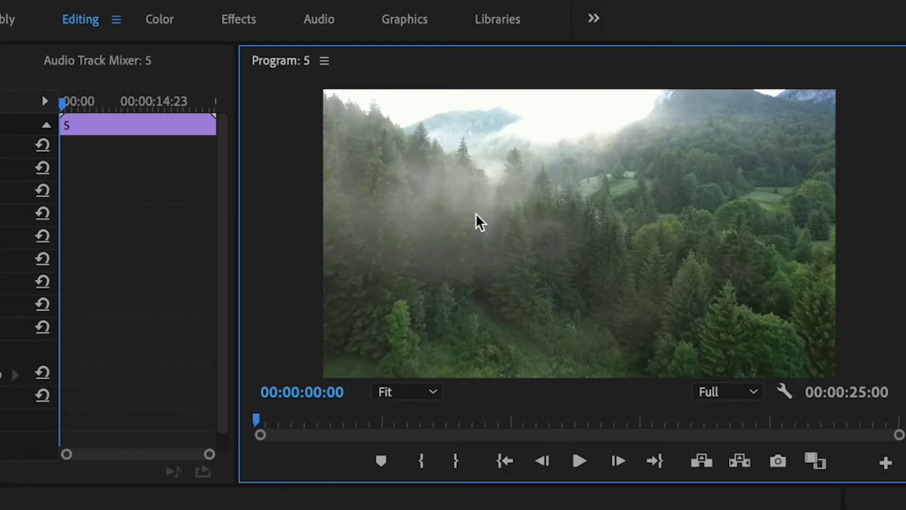
left_click(477, 217)
type("TYL")
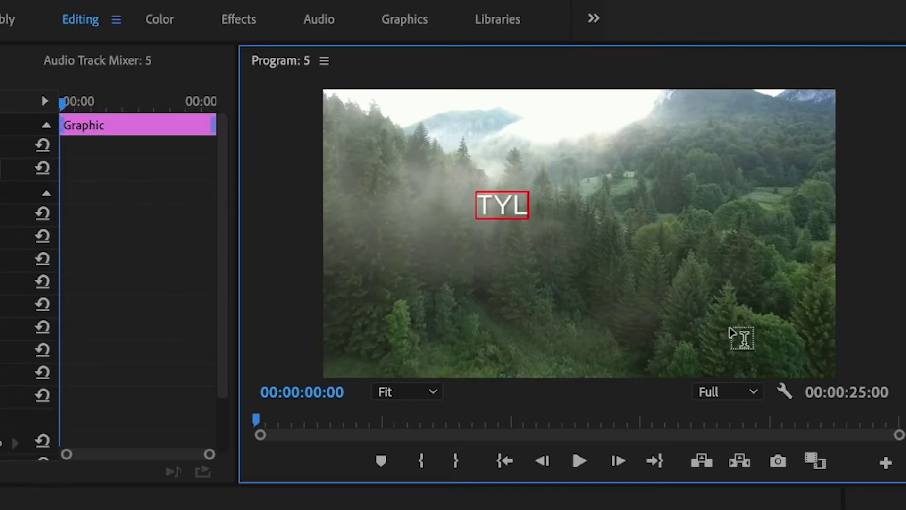
type("ER WHITE")
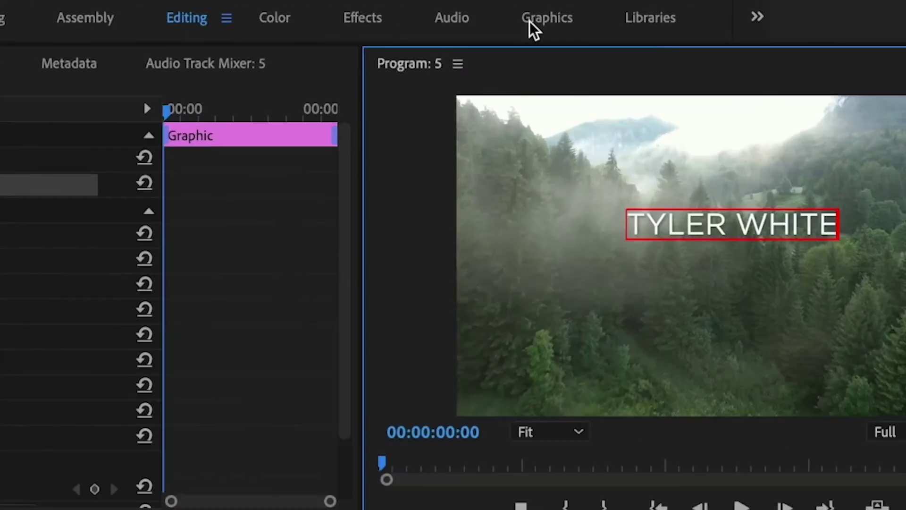
left_click(559, 16)
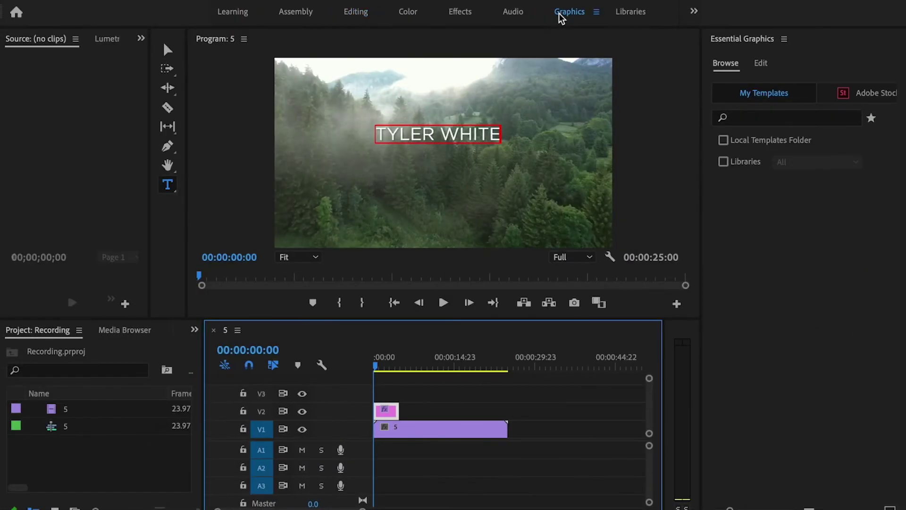
left_click(760, 63)
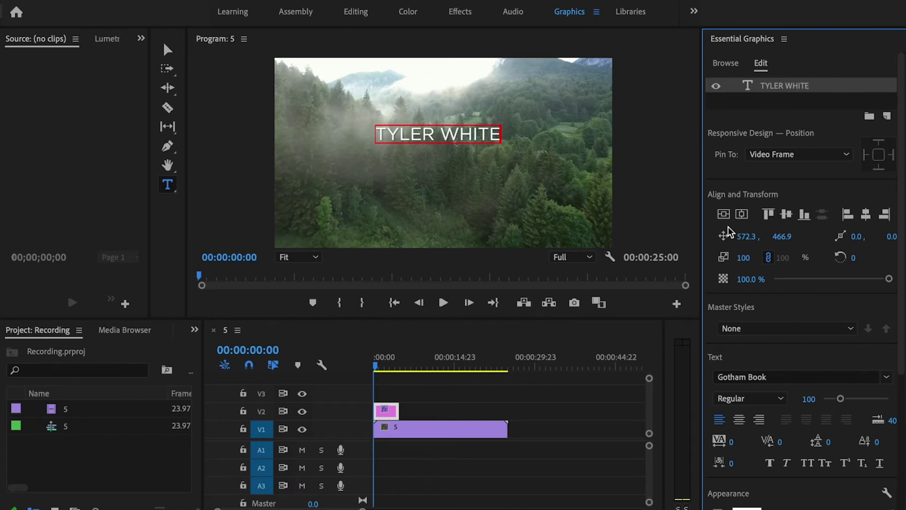
left_click(724, 214)
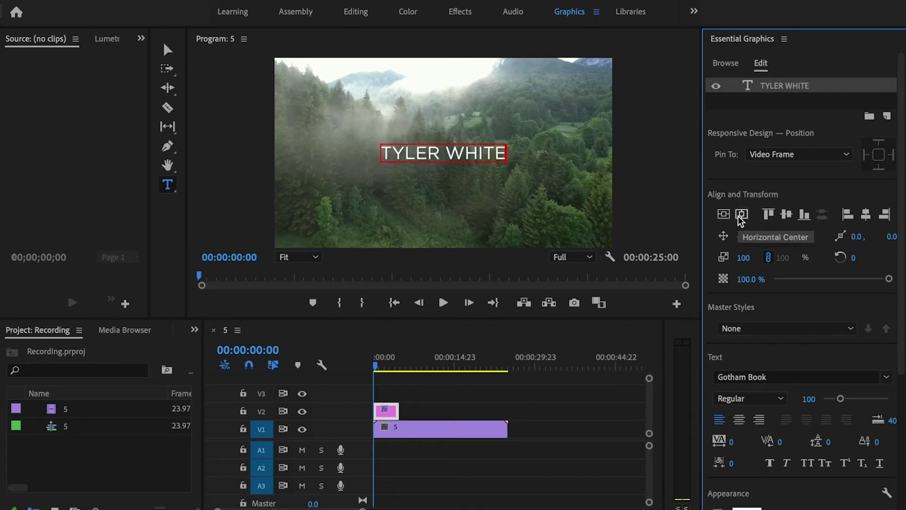
key("v")
Select all title text and raise its tracking to 215, then widen it to 344.
left_click(476, 159)
double_click(476, 157)
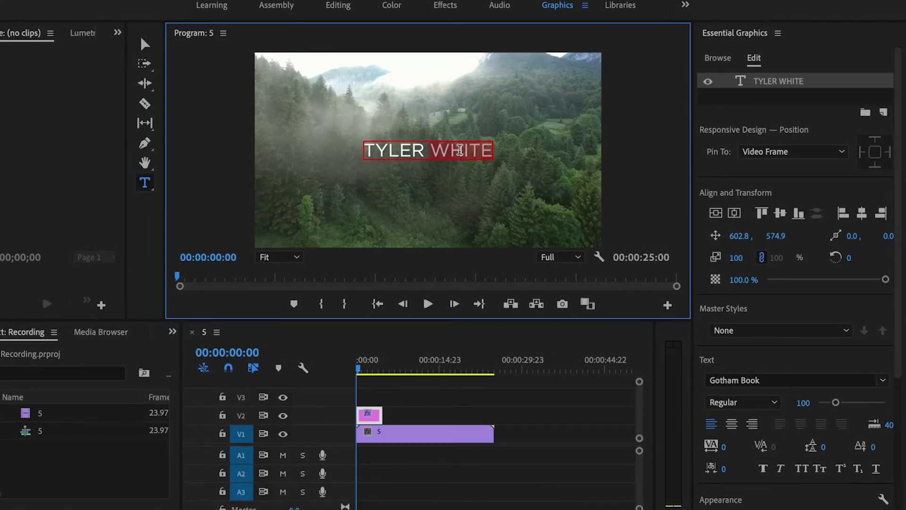
key("ctrl+a")
left_click(728, 447)
type("215")
key("Return")
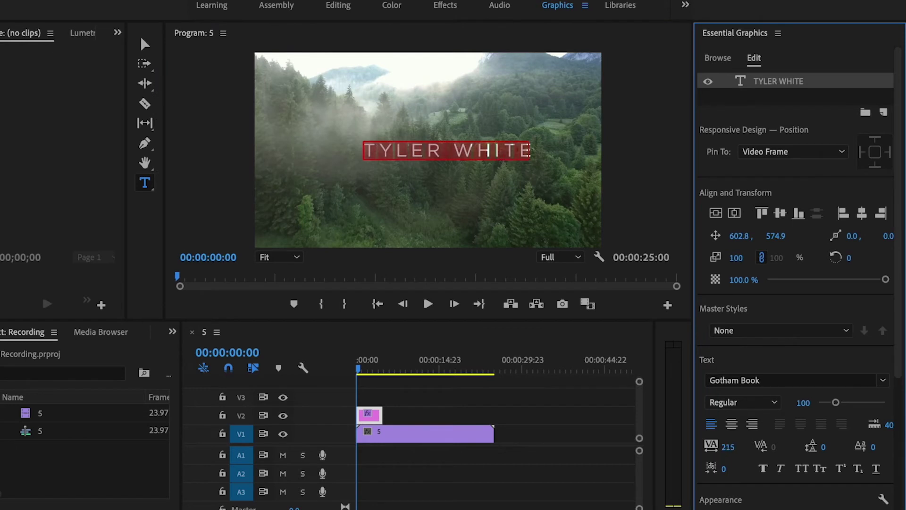
left_click_drag(727, 447, 765, 378)
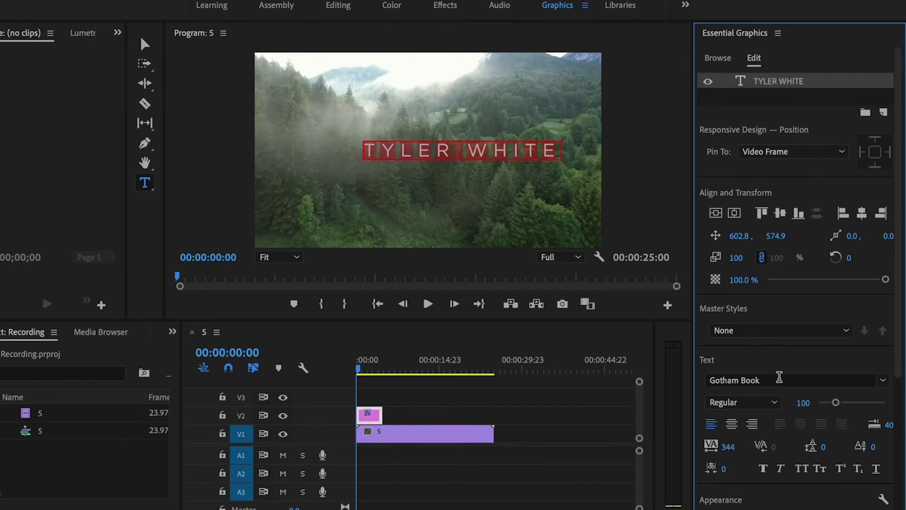
Browse the font list and leave the font unchanged.
left_click(884, 382)
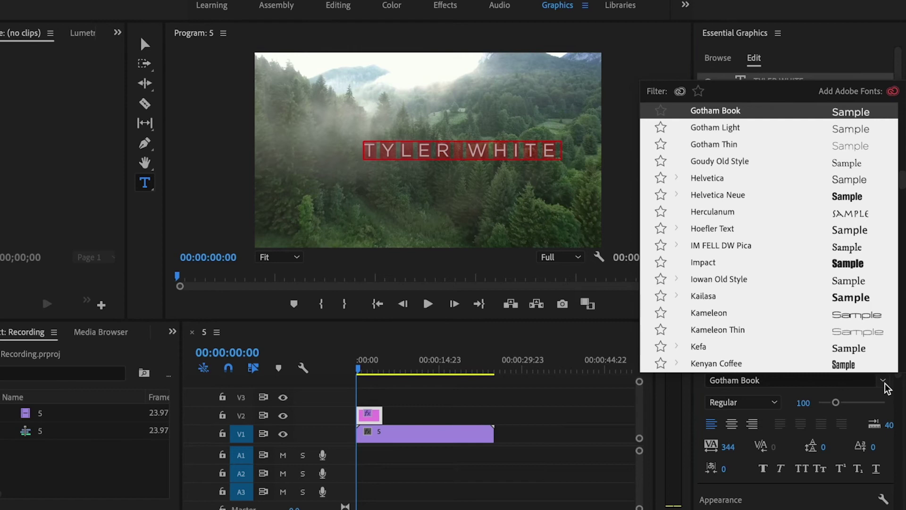
left_click(689, 52)
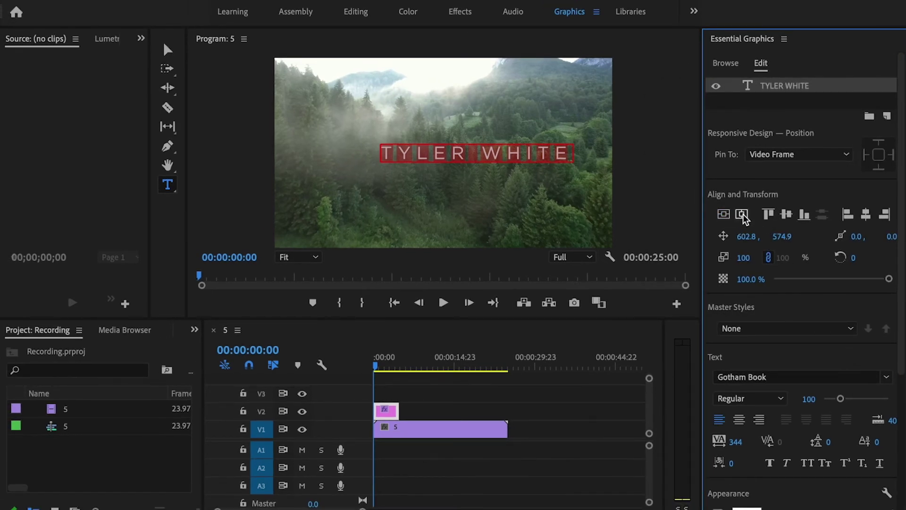
Re-center the widened title horizontally and nudge it slightly lower in the frame.
left_click(742, 214)
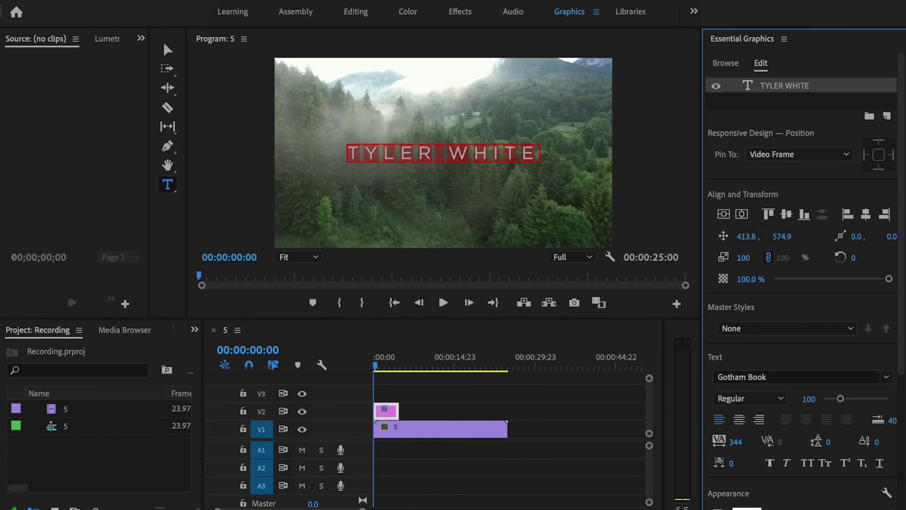
mouse_move(783, 236)
left_mouse_down()
mouse_move(809, 236)
mouse_move(756, 245)
mouse_move(779, 370)
left_mouse_up()
scroll(779, 370, "down", 5)
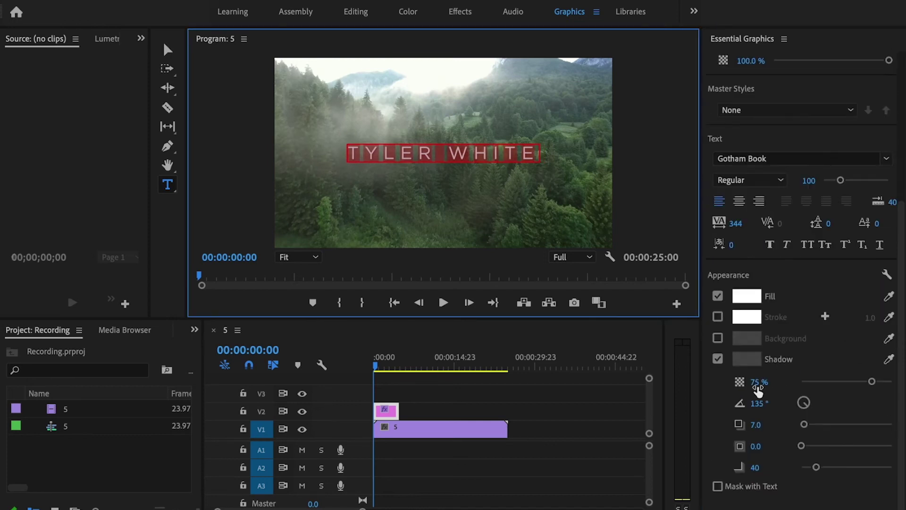
left_click(718, 358)
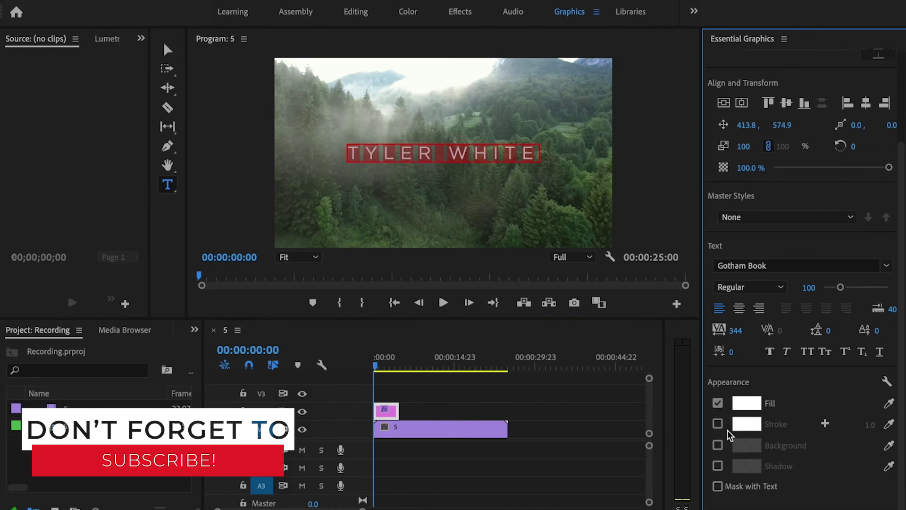
left_click(718, 466)
scroll(720, 417, "down", 2)
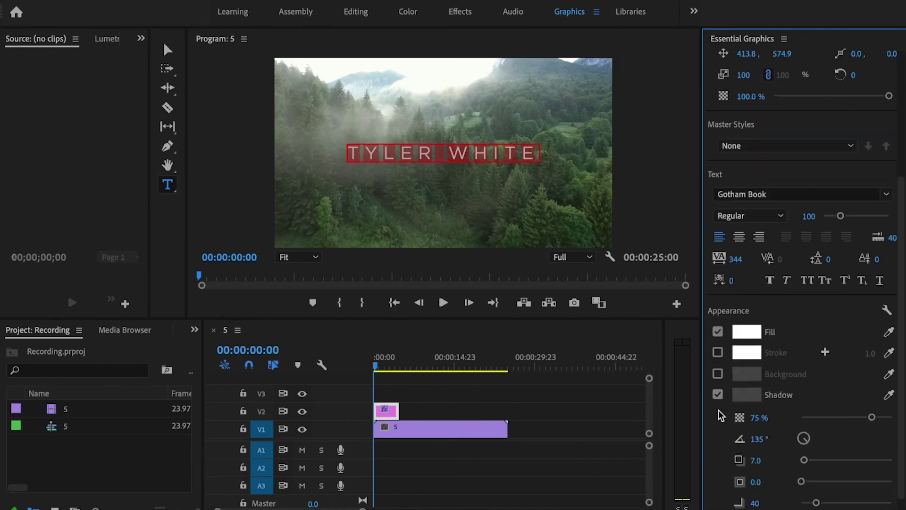
scroll(824, 433, "down", 1)
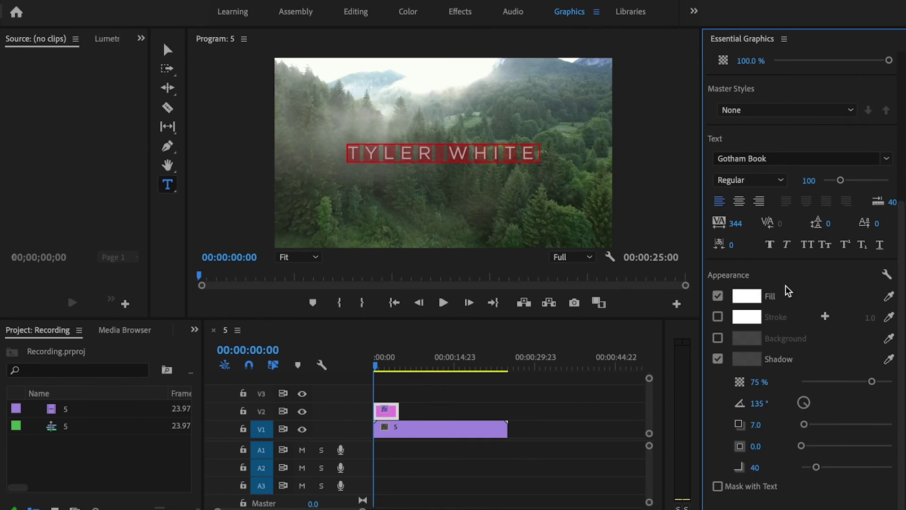